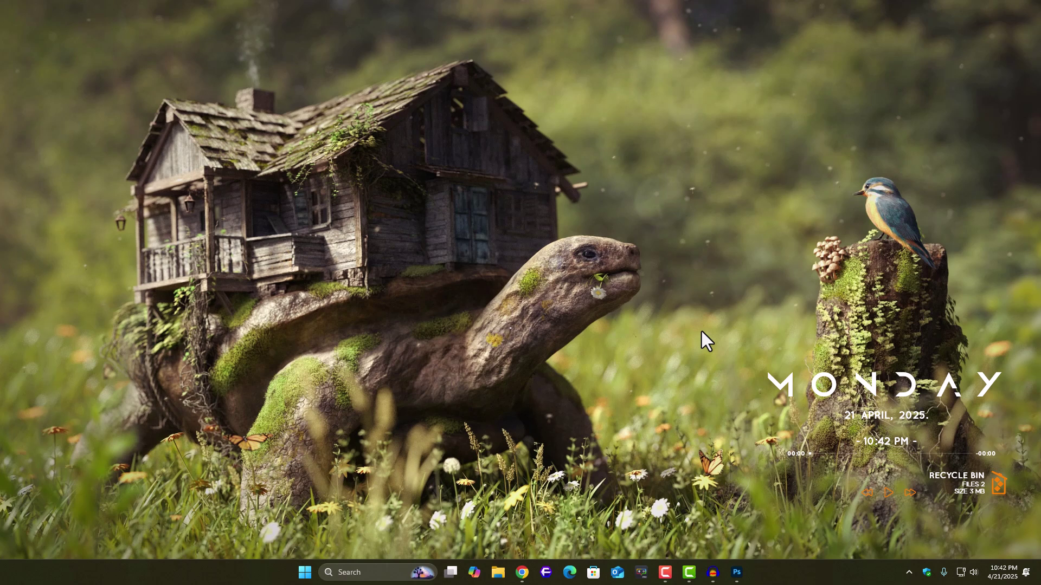
# Open System Information, check the BIOS Version/Date, BIOS Mode and Secure Boot State entries, and close it
pyautogui.press('super')
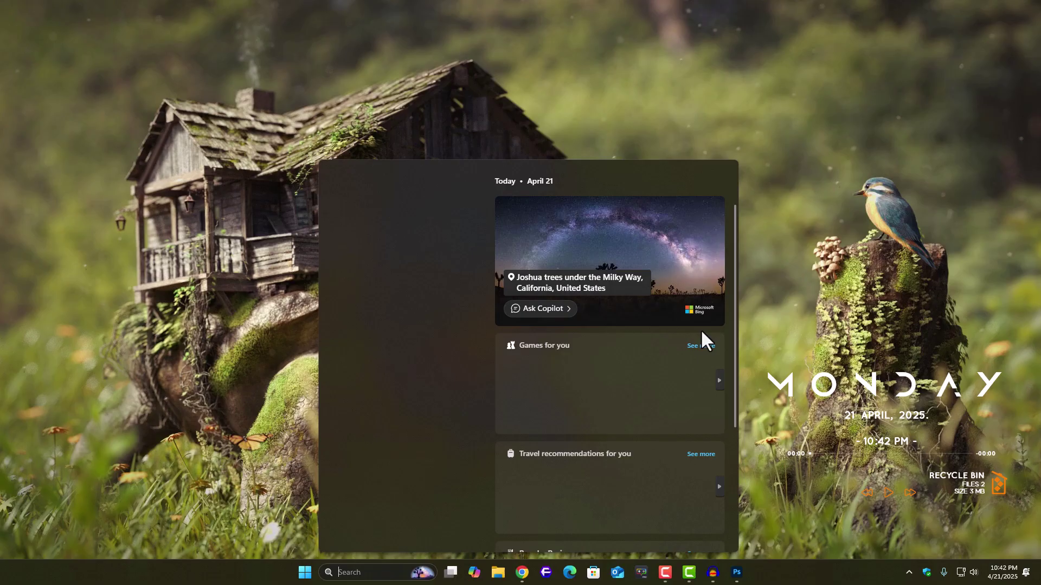
pyautogui.write('system')
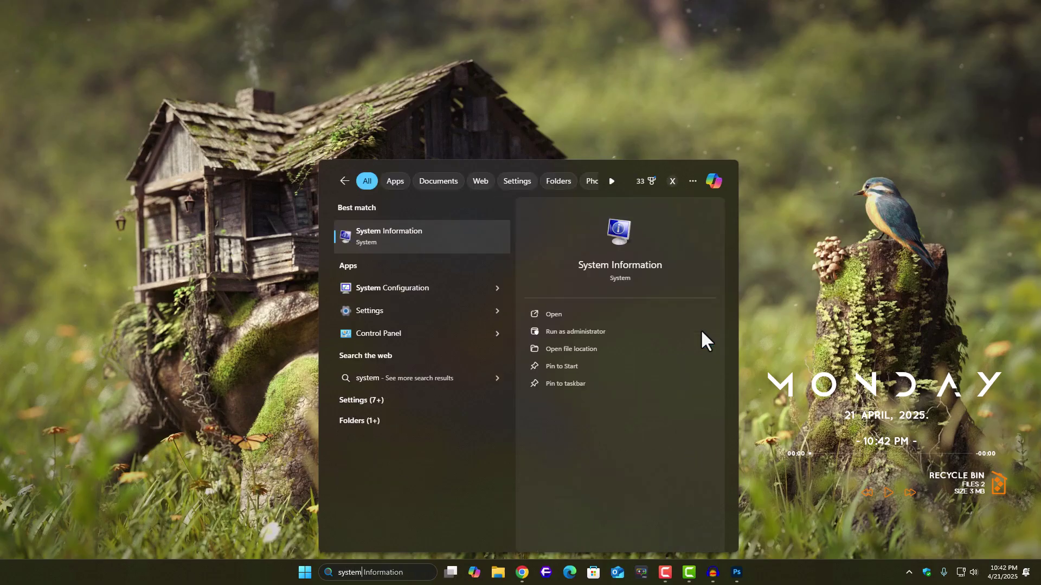
pyautogui.press('Return')
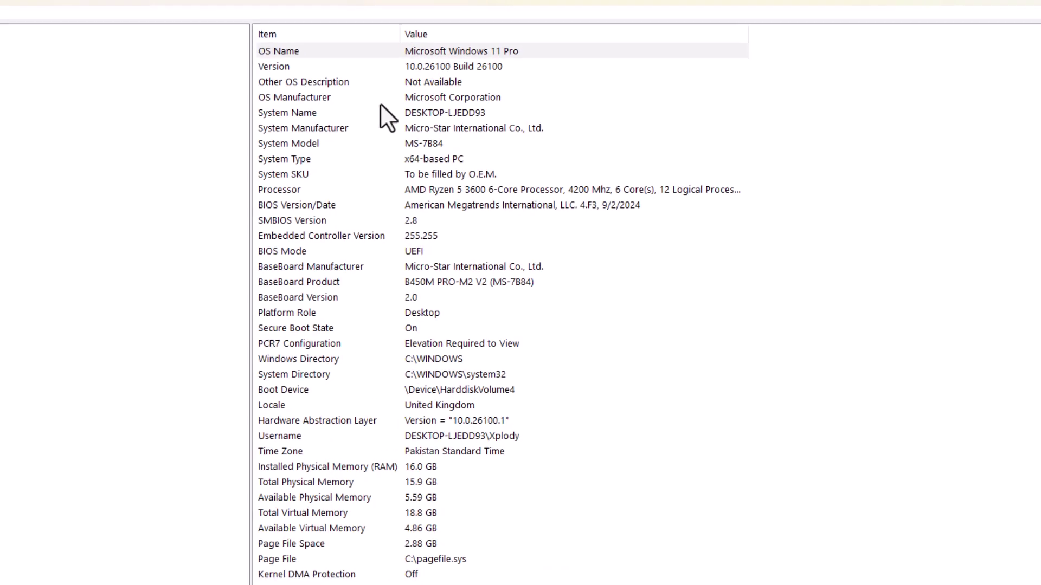
pyautogui.click(292, 207)
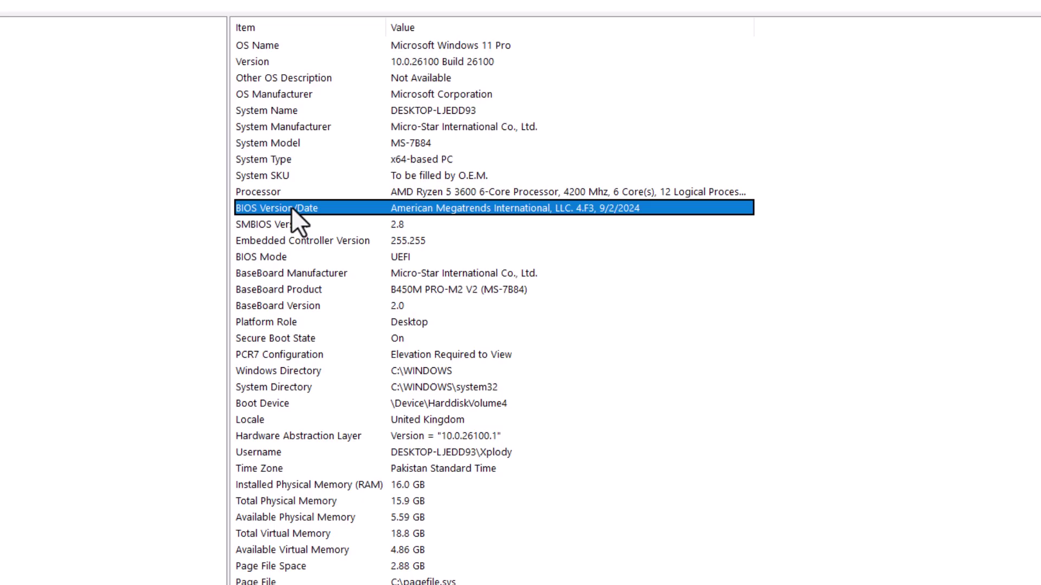
pyautogui.click(279, 258)
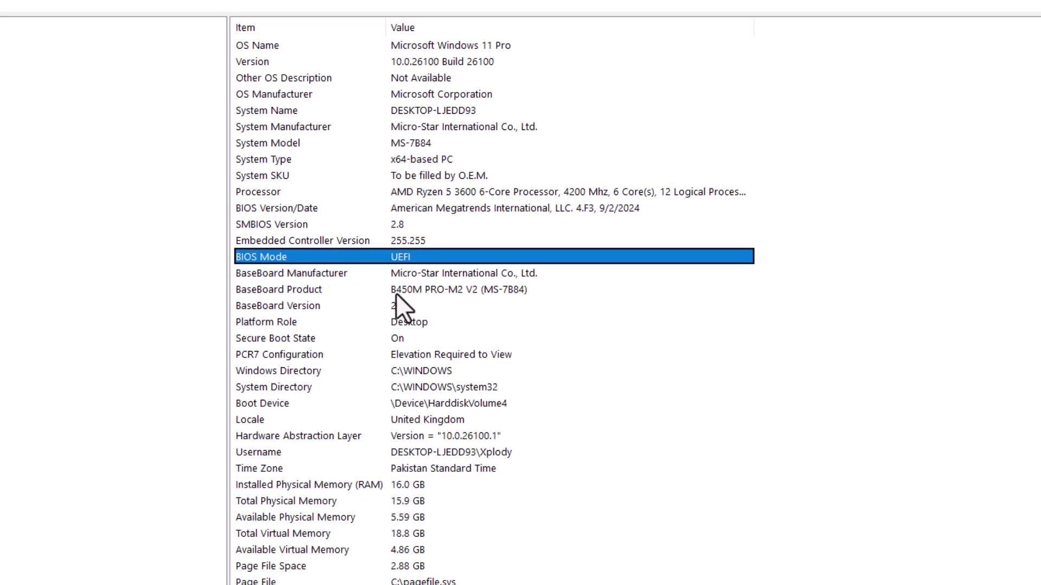
pyautogui.press('s')
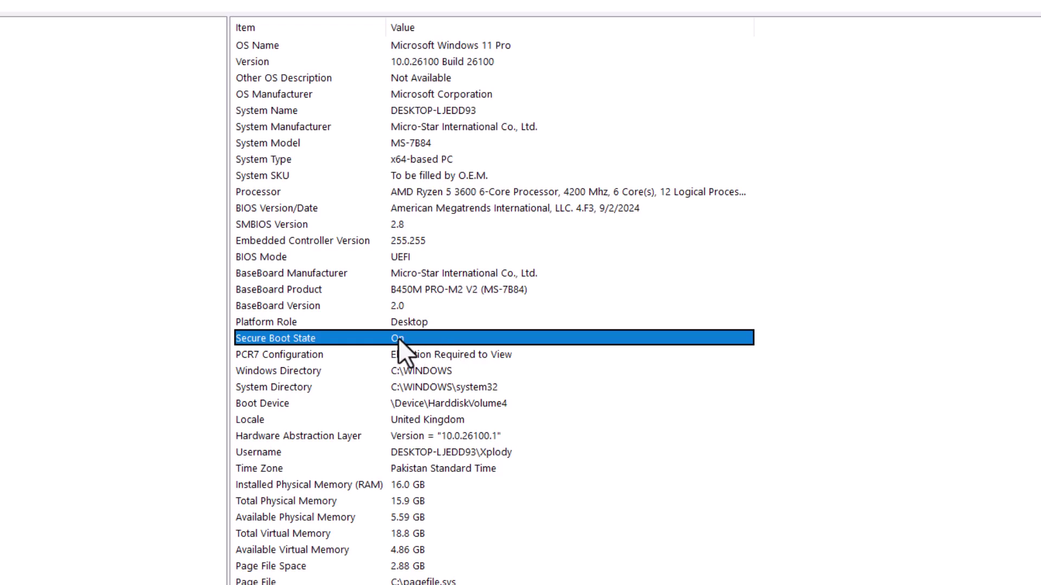
pyautogui.click(407, 262)
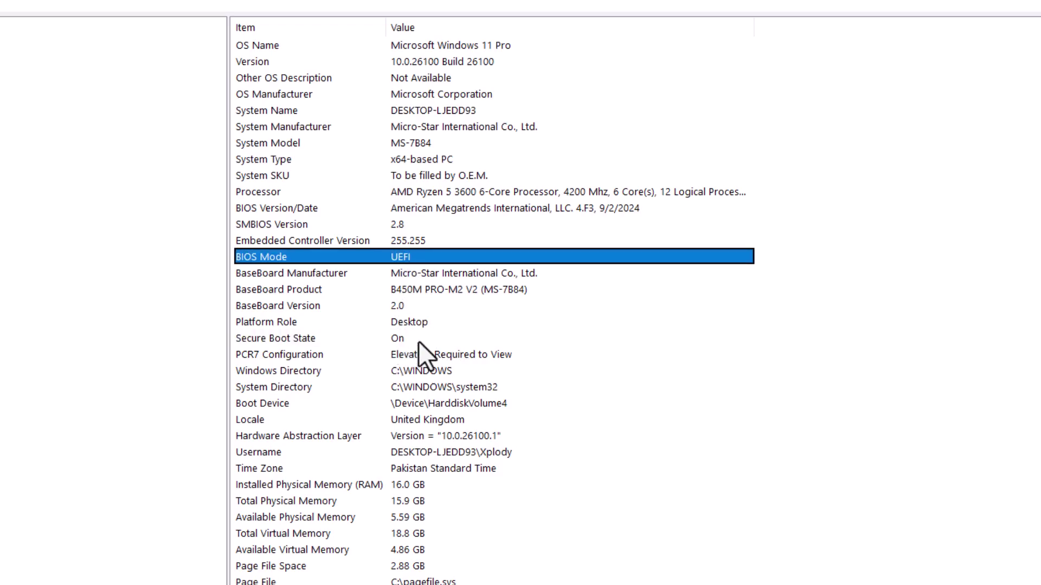
pyautogui.keyDown('ctrl'); pyautogui.click(421, 339); pyautogui.keyUp('ctrl')
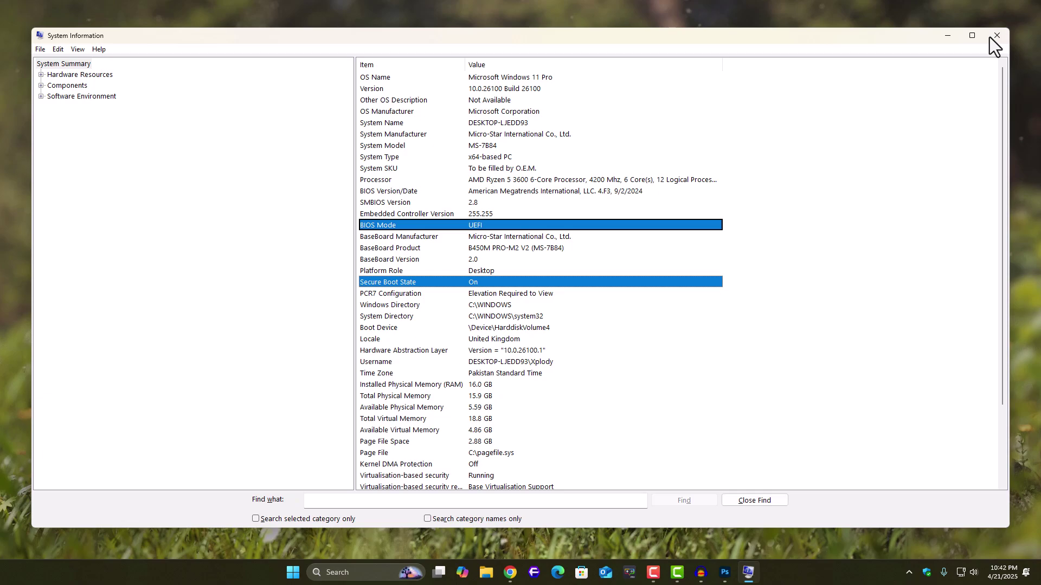
pyautogui.click(990, 36)
# Enter the MSI BIOS setup and open the Secure Boot settings from Advanced, Windows OS Configuration
pyautogui.press('super')
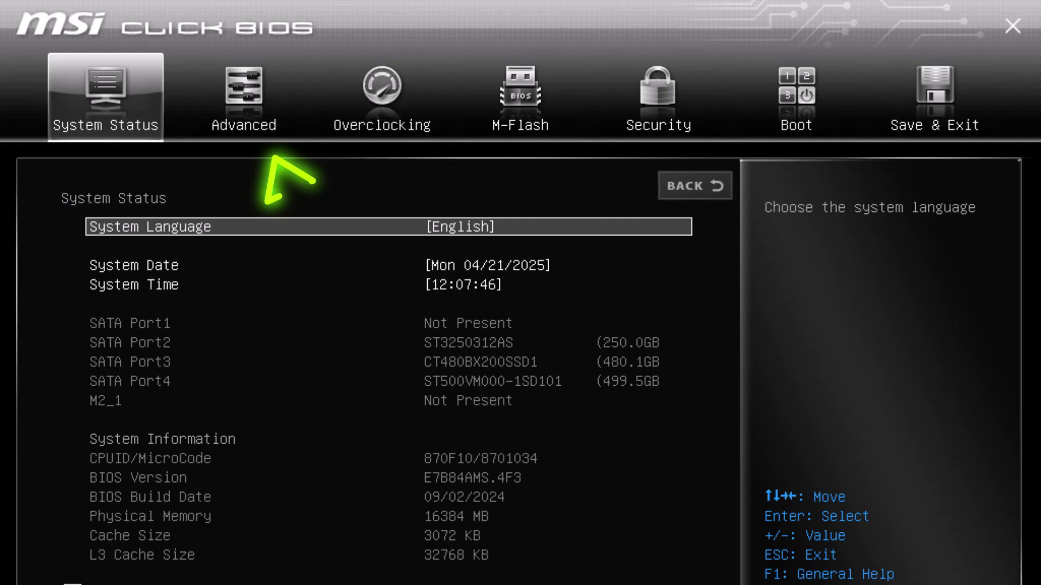
pyautogui.press('Right')
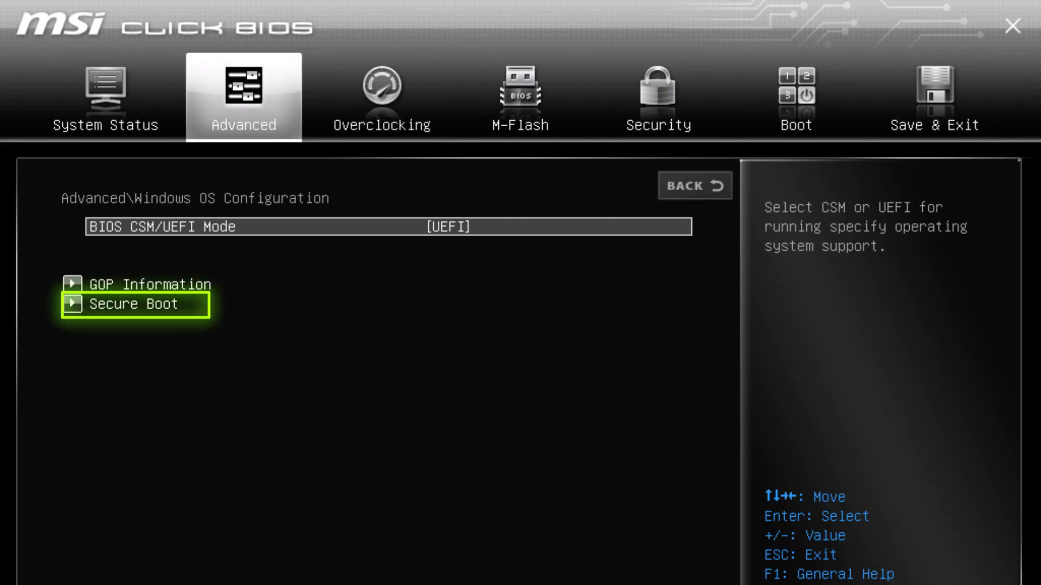
pyautogui.press('Down')
pyautogui.press('Down')
pyautogui.press('Return')
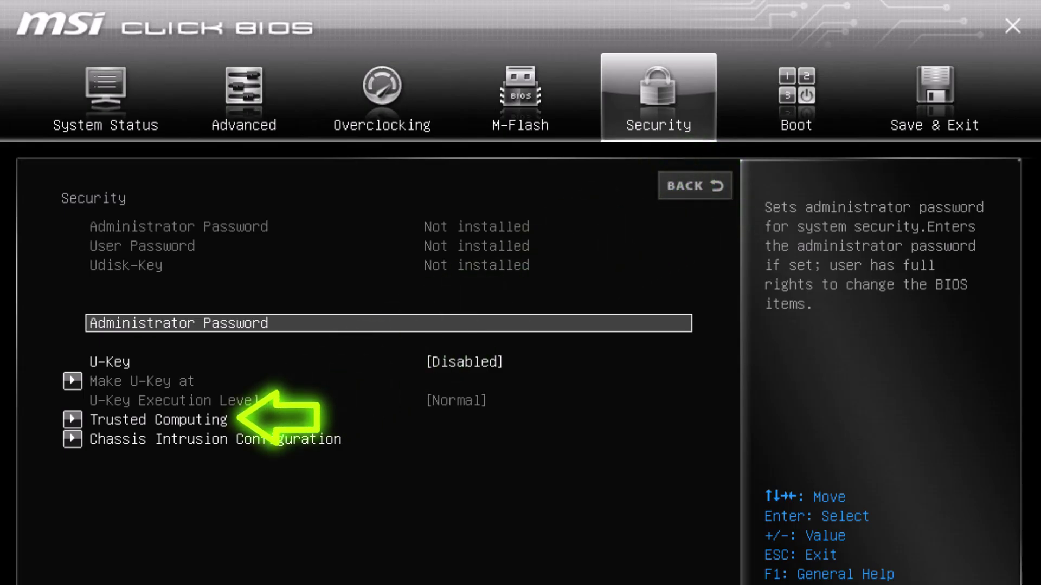
# Open Trusted Computing in the BIOS Security section and review the TPM settings, including Security Device Support and AMD fTPM switch
pyautogui.press('Down')
pyautogui.press('Down')
pyautogui.press('Return')
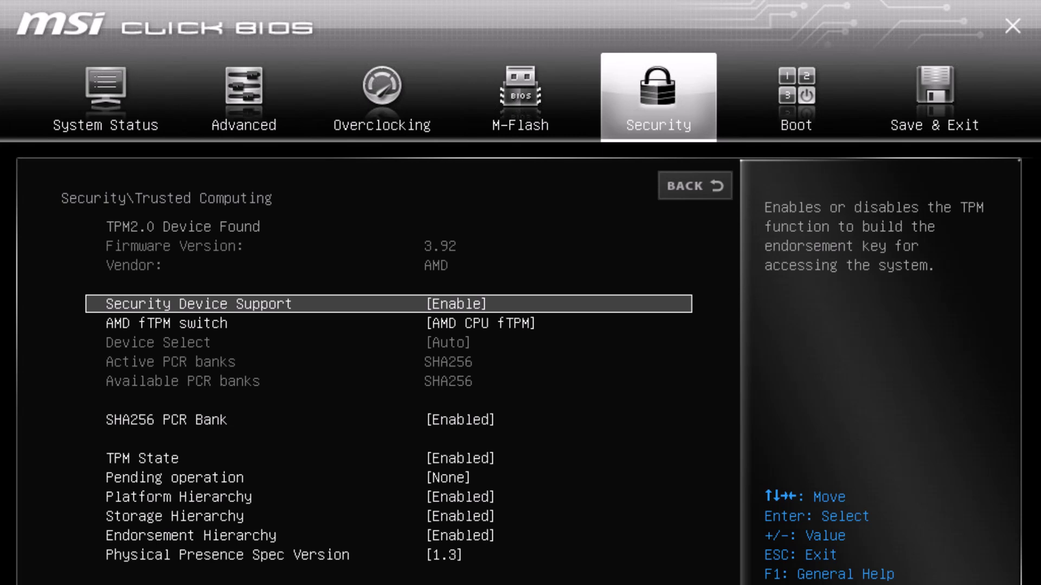
pyautogui.press('Down')
pyautogui.press('Down')
pyautogui.press('Down')
pyautogui.press('Down')
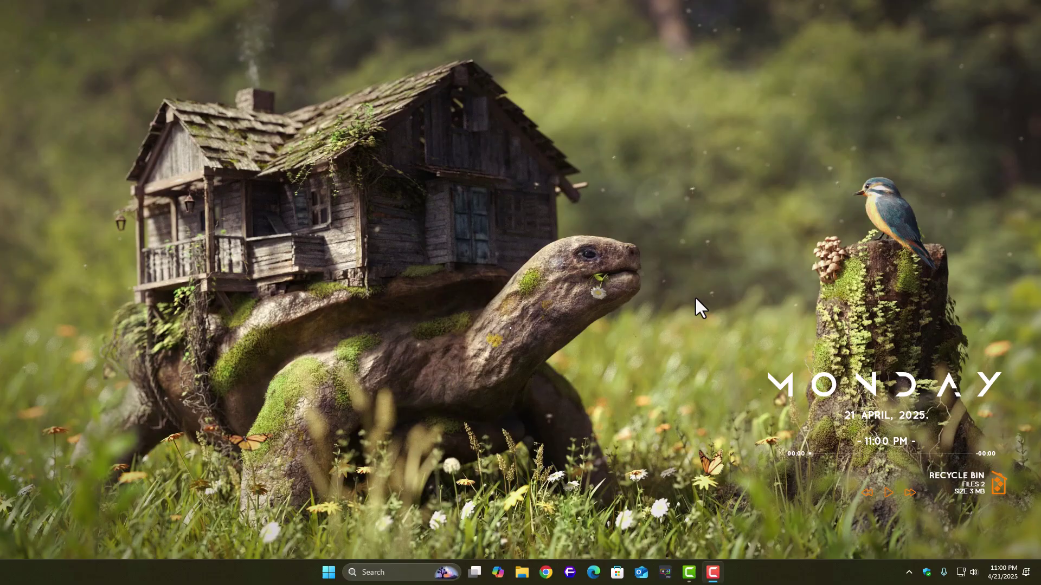
# Back in Windows, run tpm.msc to check the TPM status in TPM Management
pyautogui.press('super+r')
pyautogui.write('tpm')
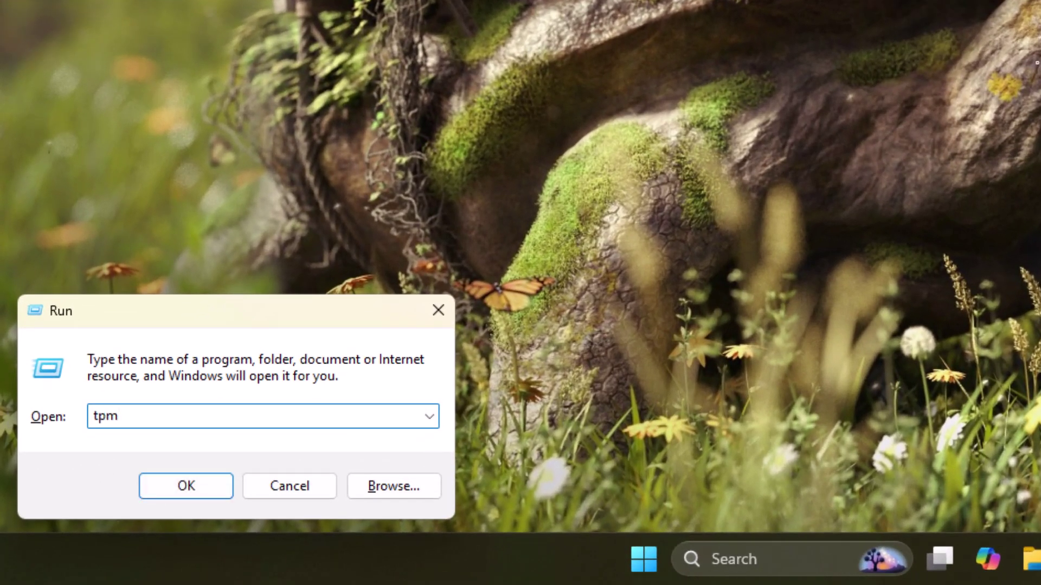
pyautogui.write('.msc')
pyautogui.press('Return')
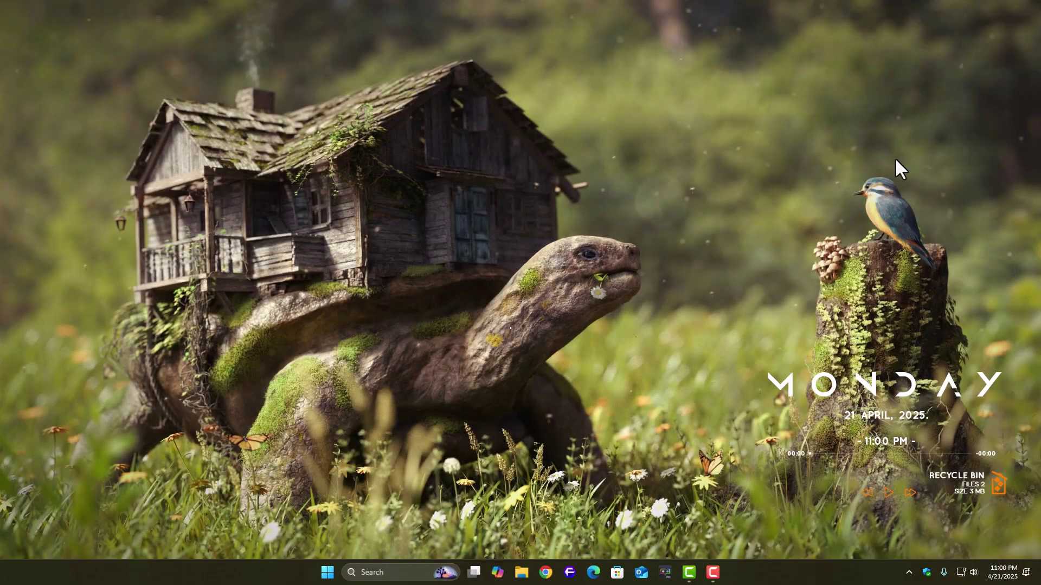
# Recheck BIOS Mode and Secure Boot State in System Information, then close it
pyautogui.press('super')
pyautogui.write('sys')
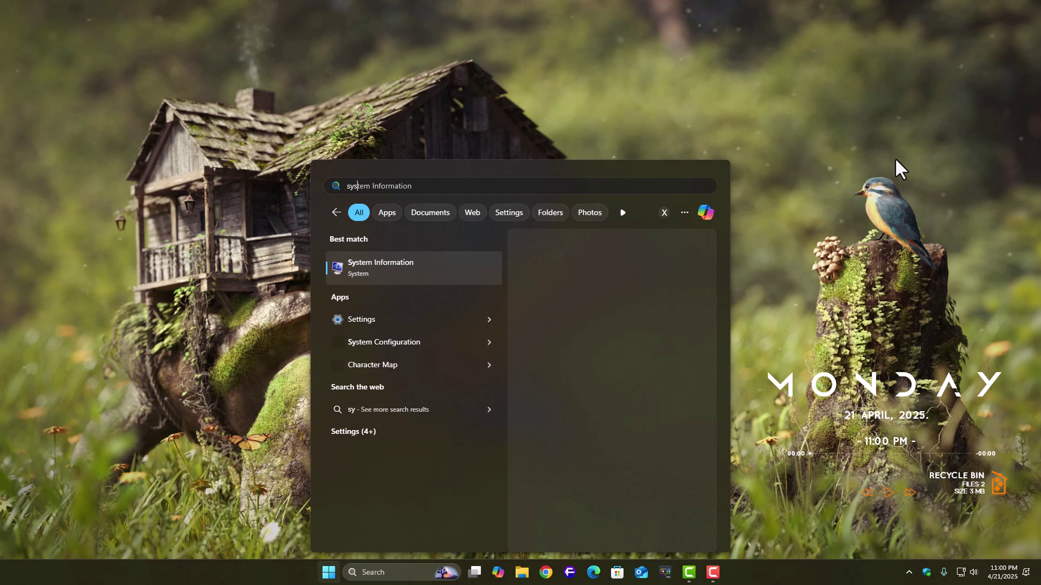
pyautogui.write('tem')
pyautogui.press('Return')
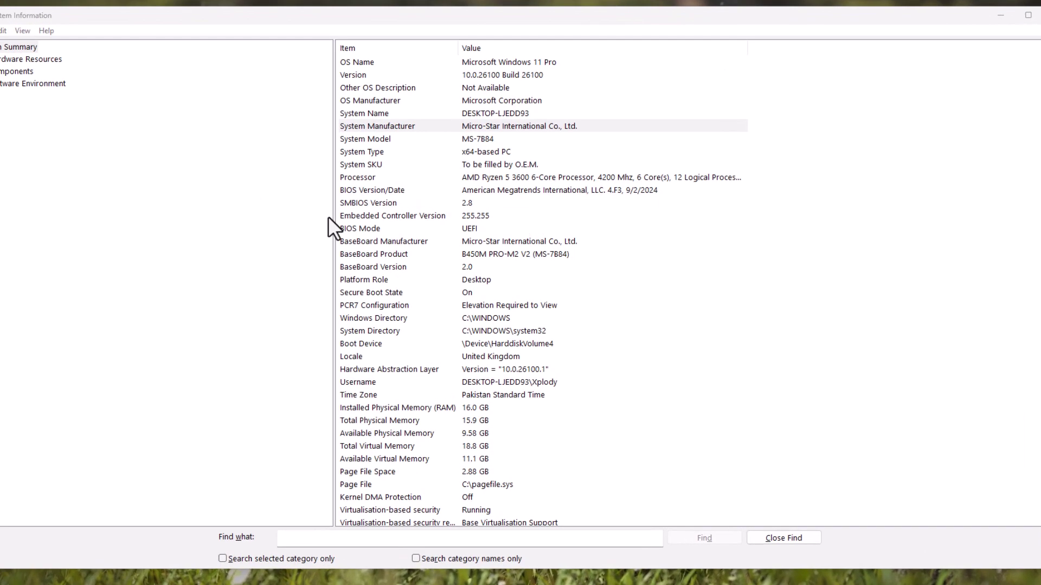
pyautogui.click(461, 230)
pyautogui.keyDown('ctrl'); pyautogui.click(479, 297); pyautogui.keyUp('ctrl')
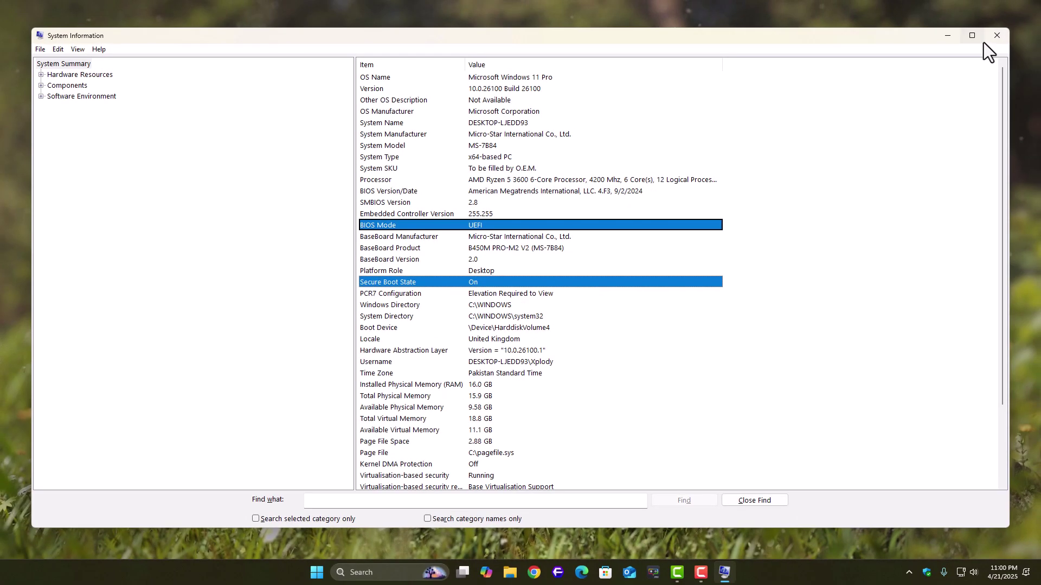
pyautogui.click(995, 39)
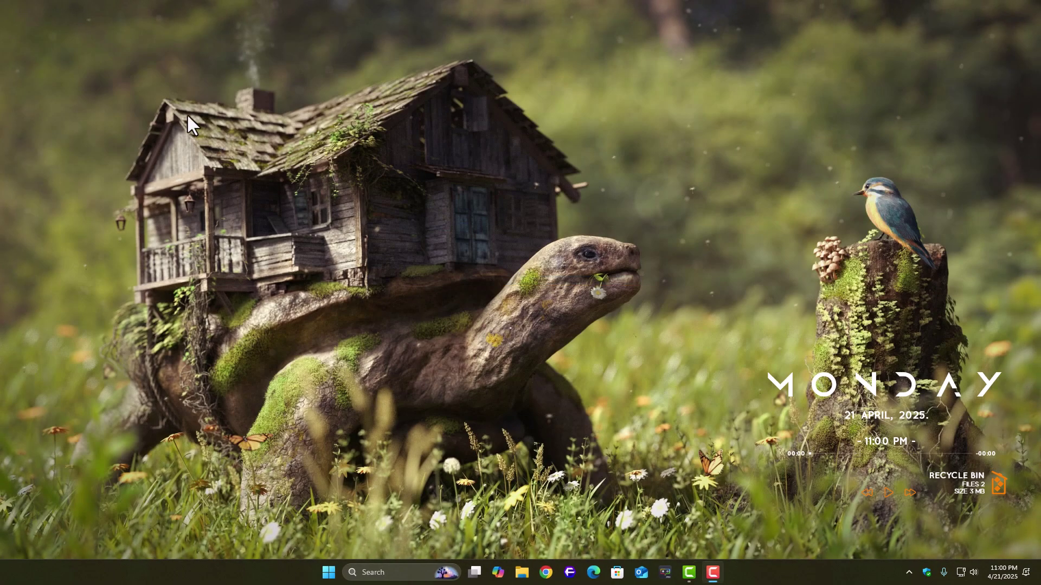
# Run services.msc and find the vgc service, maximizing the window and widening the Description column
pyautogui.press('super+r')
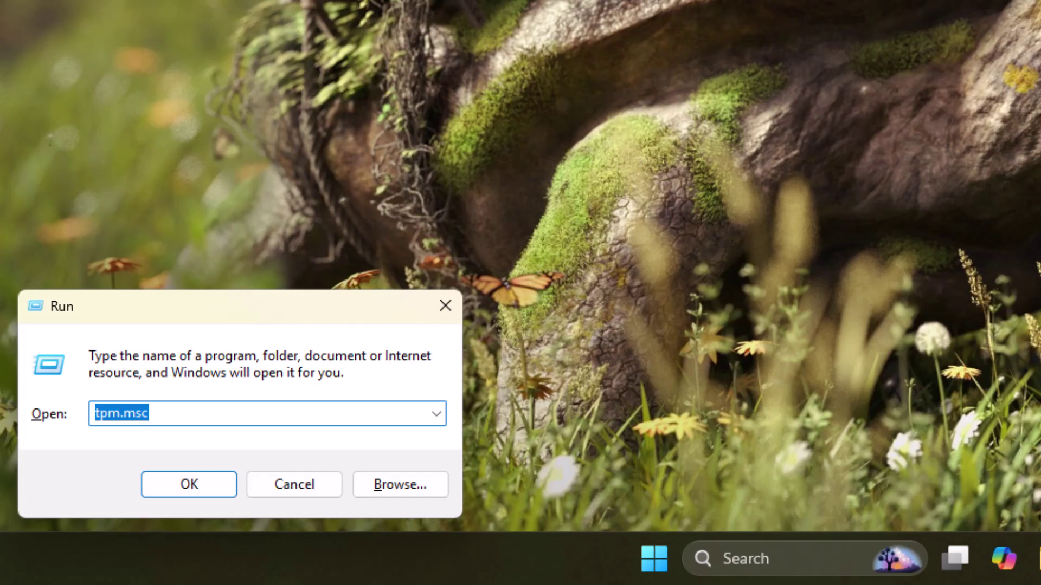
pyautogui.write('services.msc')
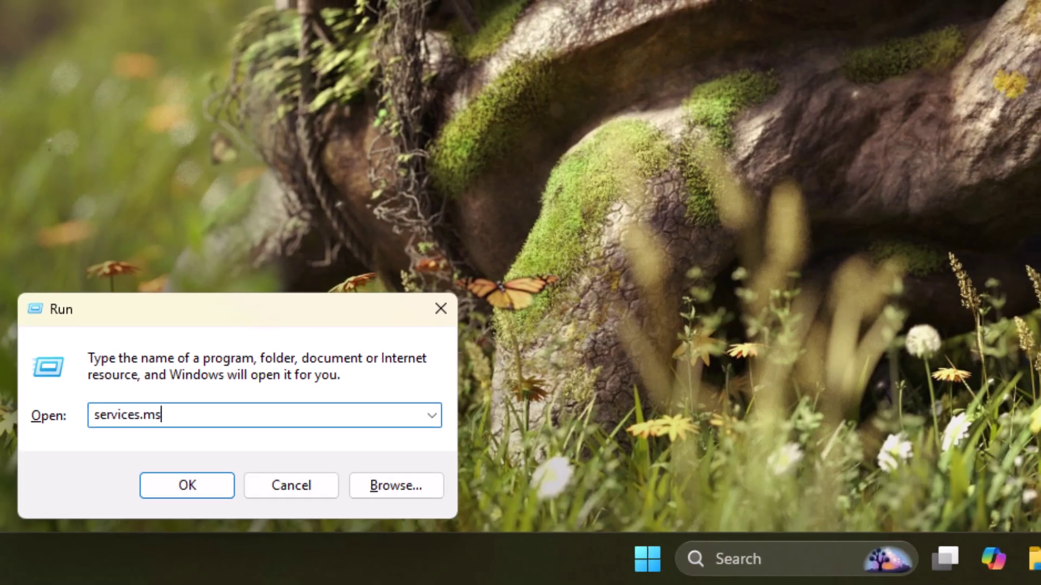
pyautogui.press('Return')
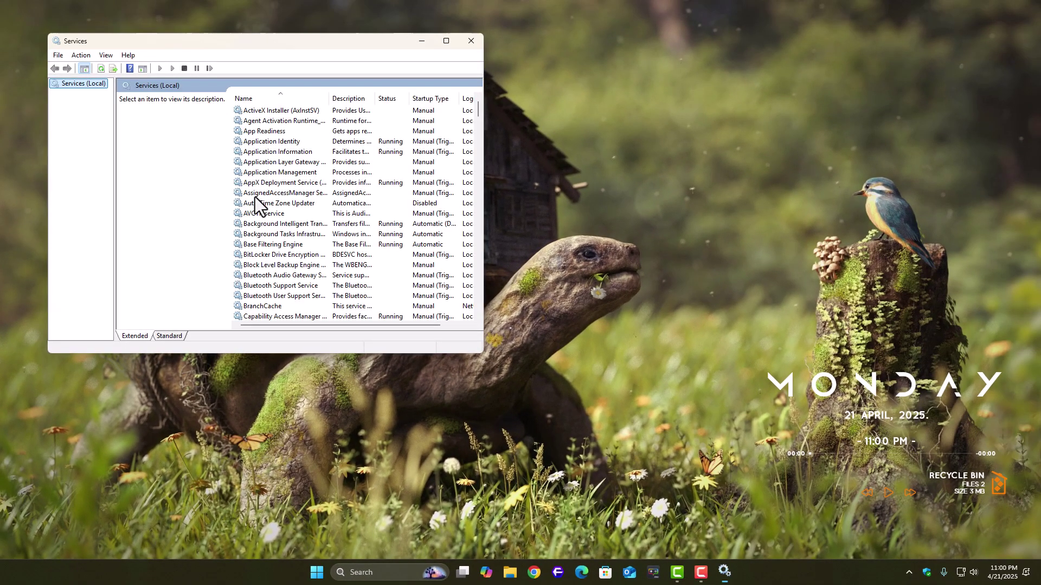
pyautogui.click(345, 198)
pyautogui.press('v')
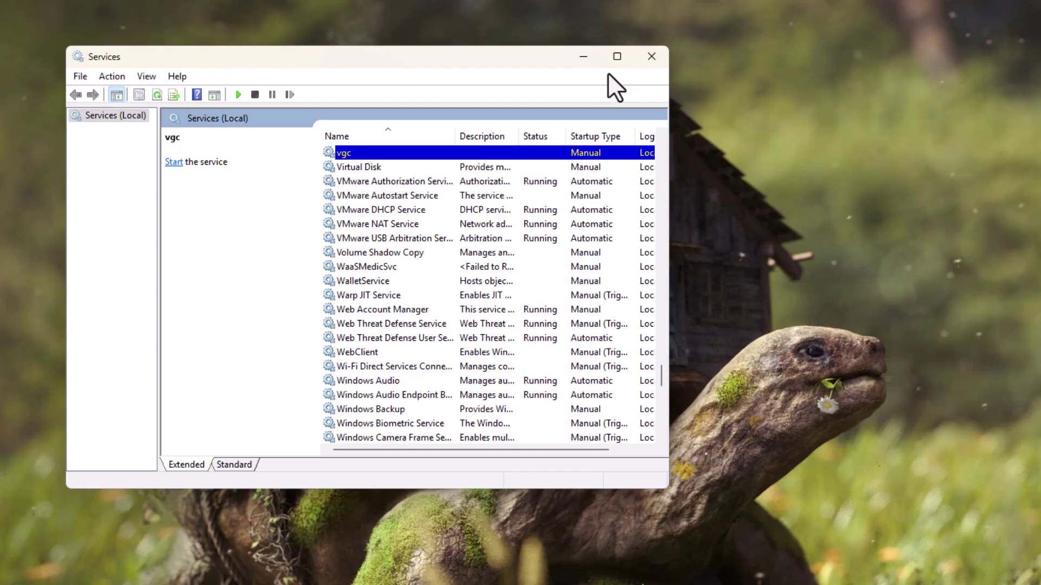
pyautogui.click(446, 41)
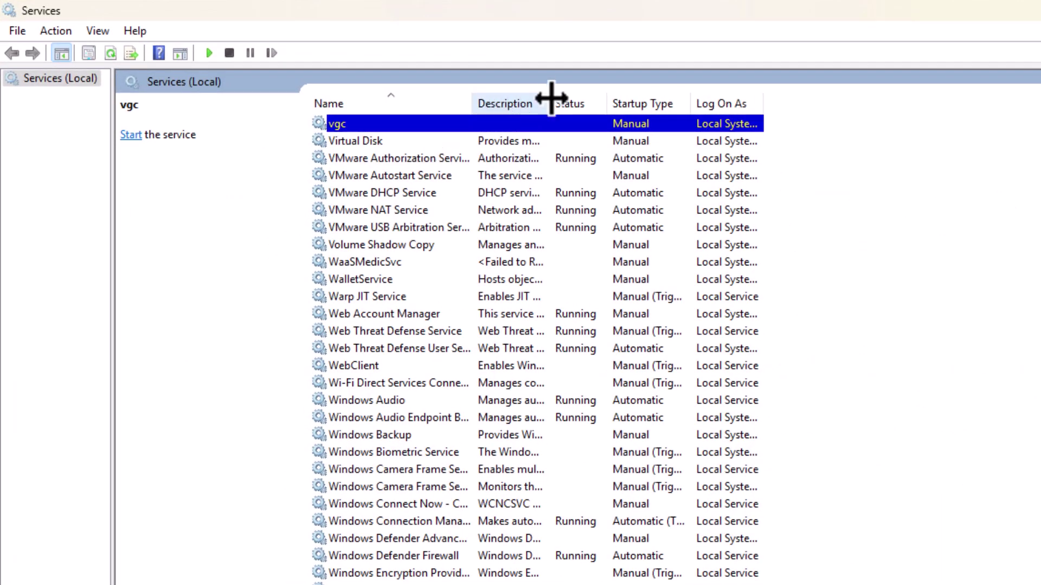
pyautogui.moveTo(551, 98); pyautogui.dragTo(749, 101)
# Set the vgc service's startup type to Automatic, start the service, and close Services with the changes saved
pyautogui.rightClick(365, 121)
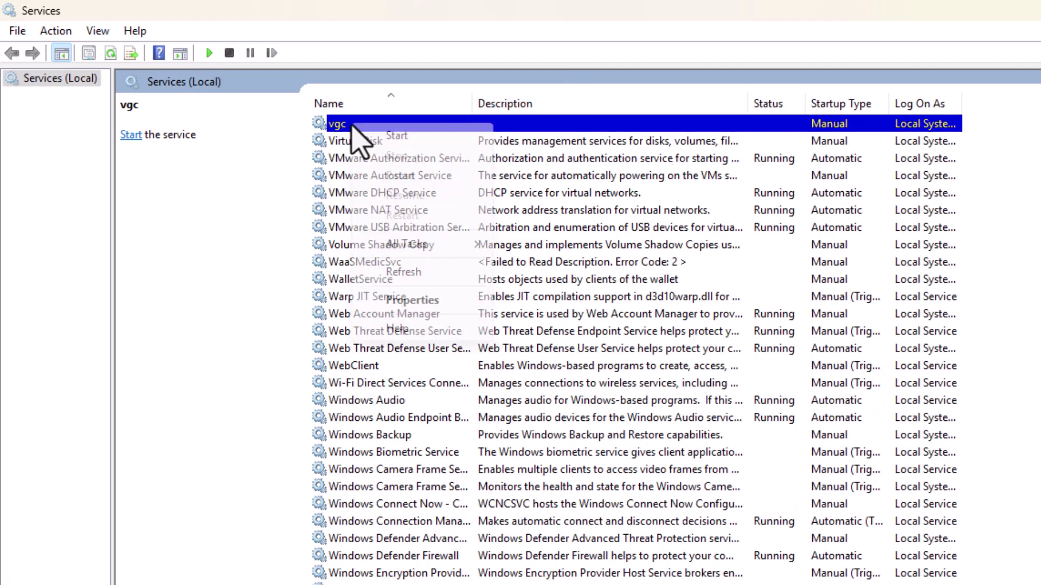
pyautogui.click(421, 301)
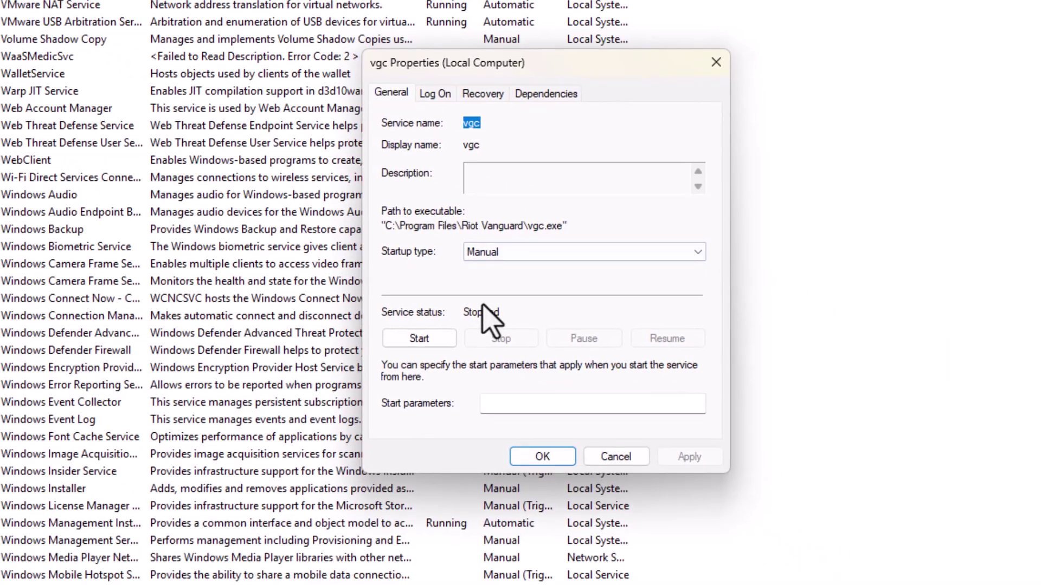
pyautogui.click(819, 458)
pyautogui.click(504, 279)
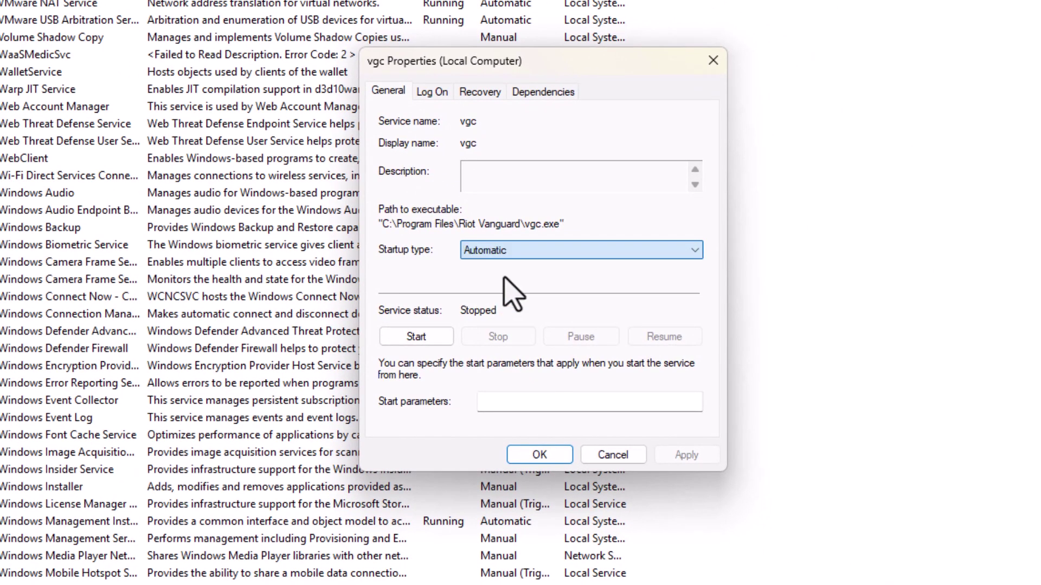
pyautogui.click(437, 339)
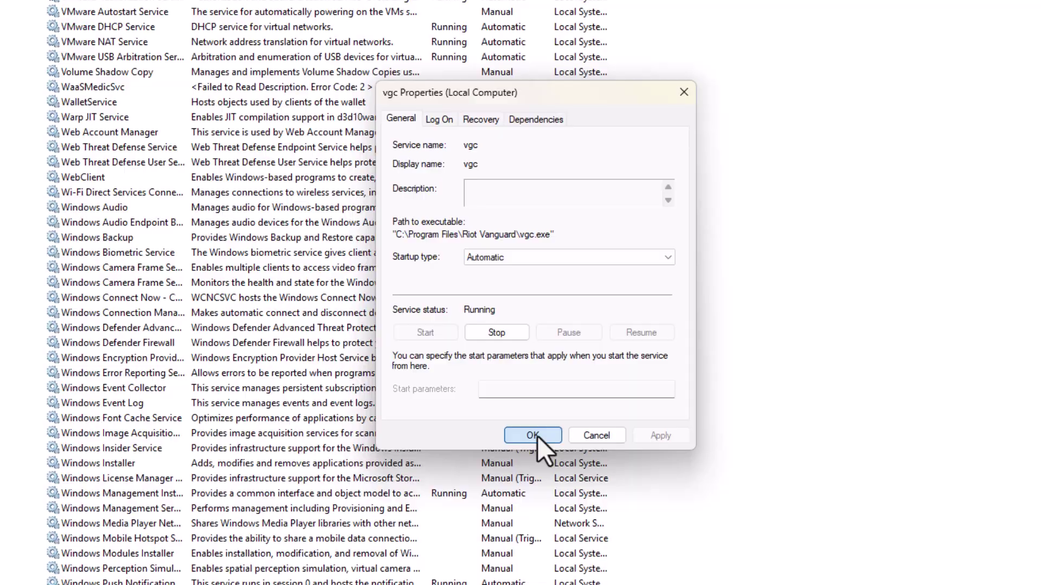
pyautogui.click(539, 454)
pyautogui.click(1027, 7)
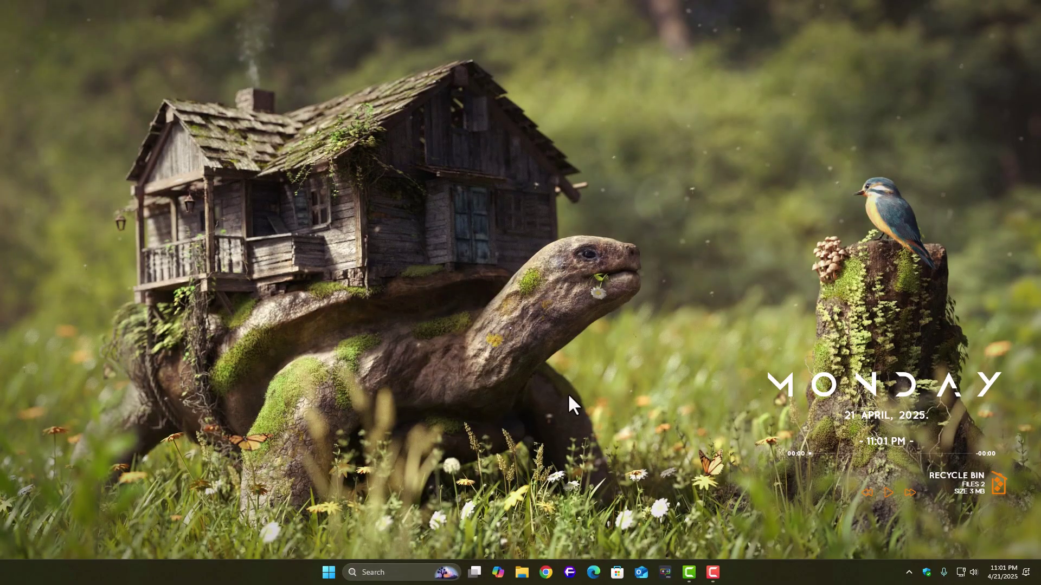
# Open the list of installed programs in Control Panel's Programs and Features
pyautogui.press('super')
pyautogui.write('control')
pyautogui.press('Return')
pyautogui.click(386, 324)
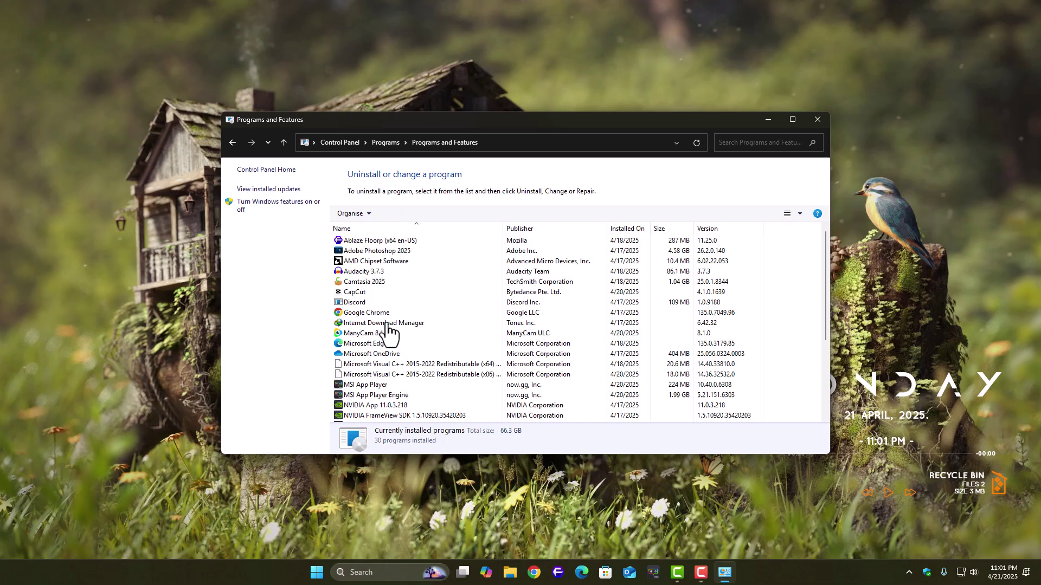
# Locate VALORANT and Riot Vanguard among the installed programs, check the uninstall option for Riot Vanguard, and close the list
pyautogui.click(359, 338)
pyautogui.press('v')
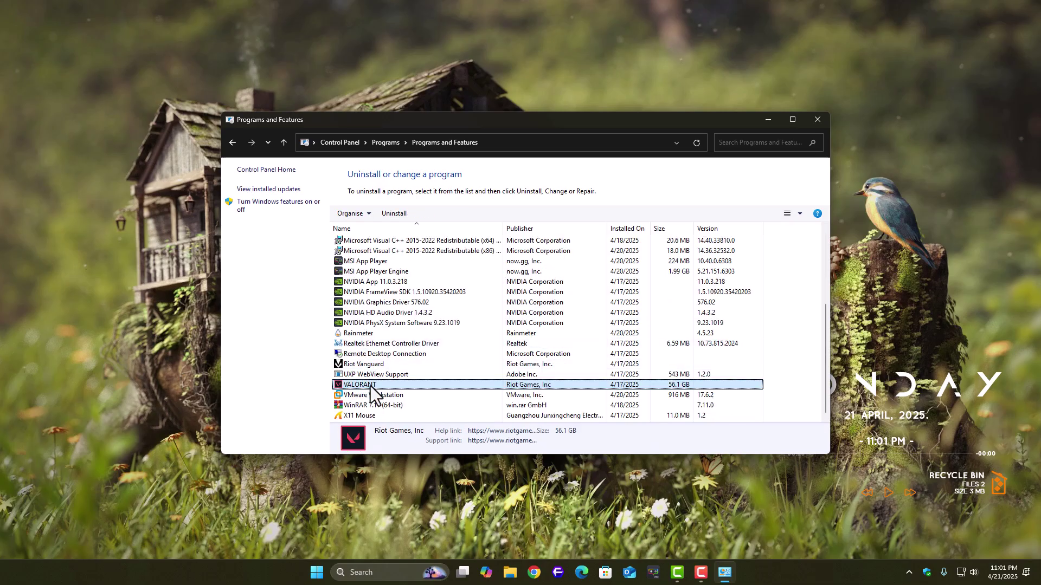
pyautogui.click(371, 394)
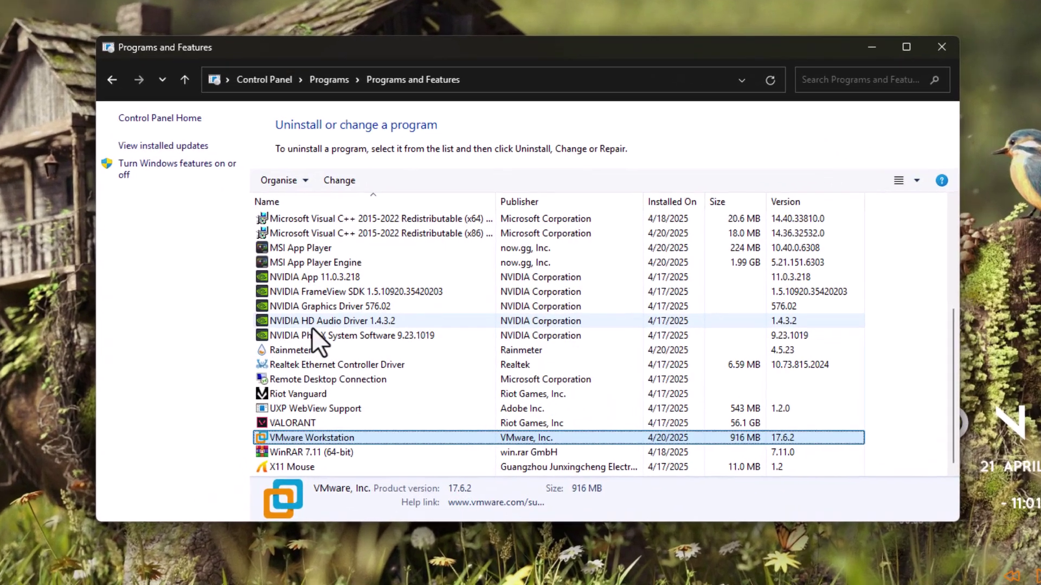
pyautogui.click(312, 327)
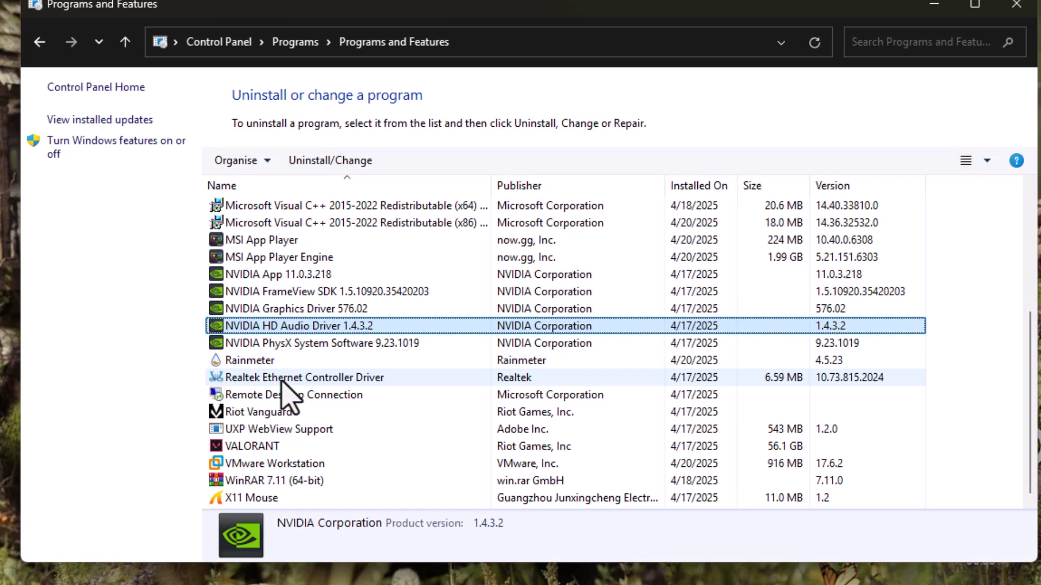
pyautogui.click(313, 425)
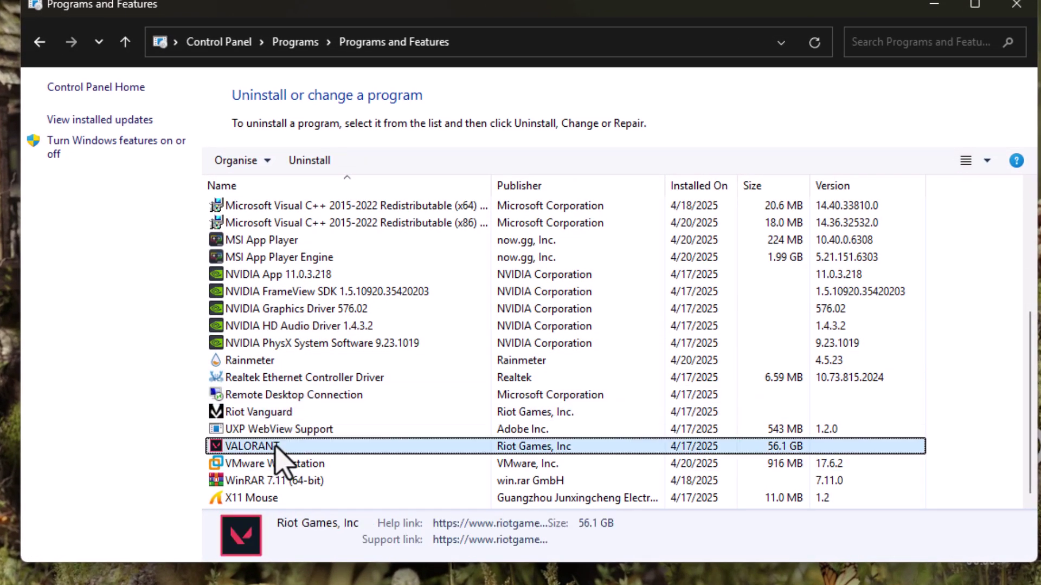
pyautogui.click(271, 413)
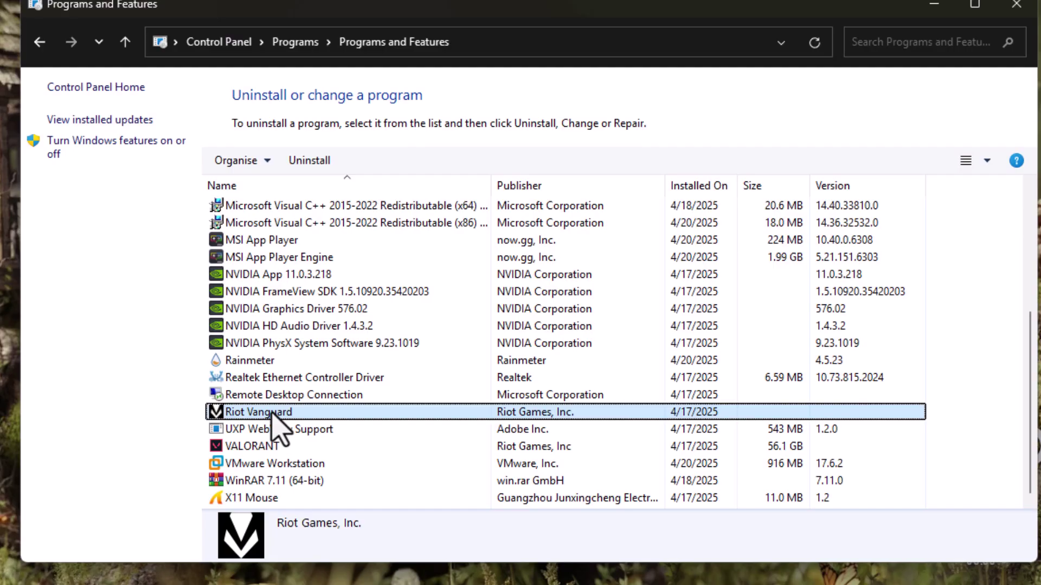
pyautogui.rightClick(319, 413)
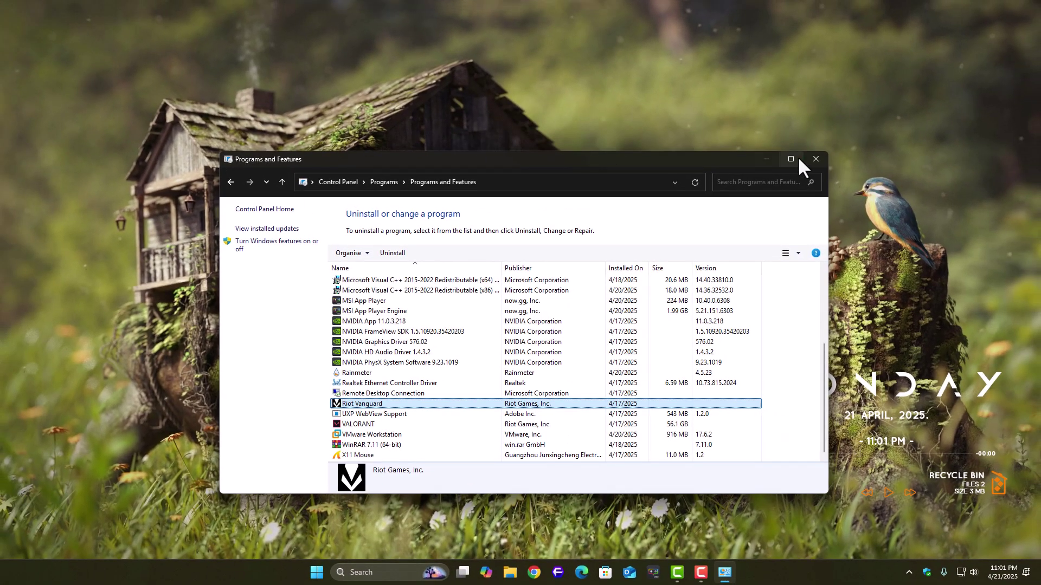
pyautogui.click(1016, 4)
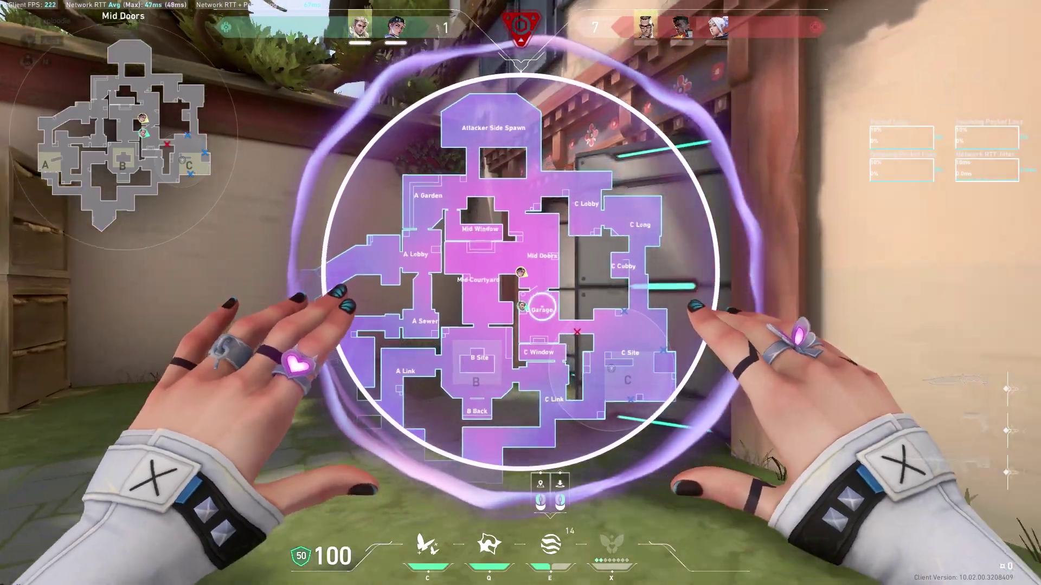
pyautogui.press('w')
pyautogui.click(537, 348)
pyautogui.rightClick(537, 348)
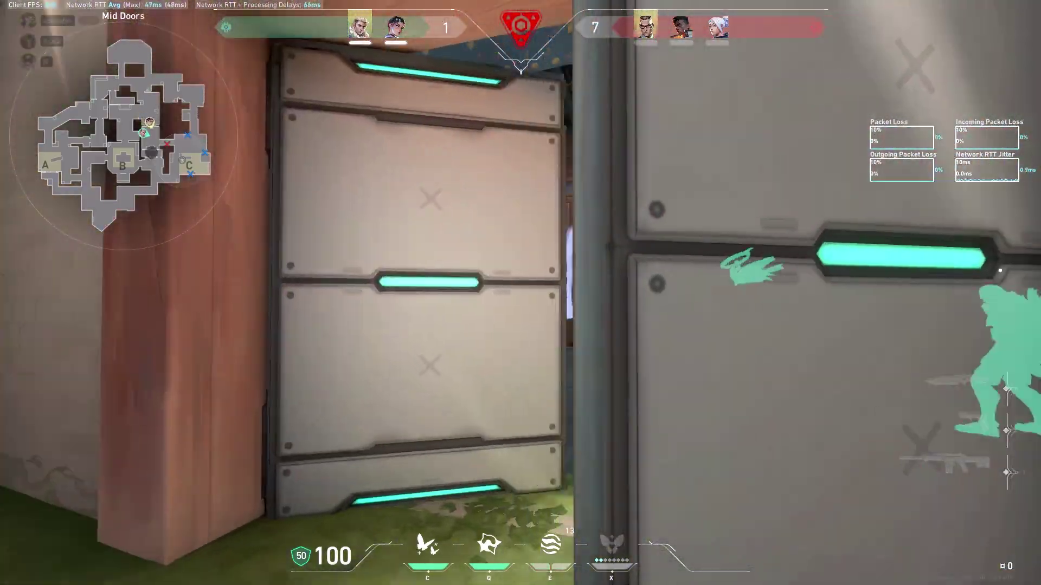
pyautogui.press('w')
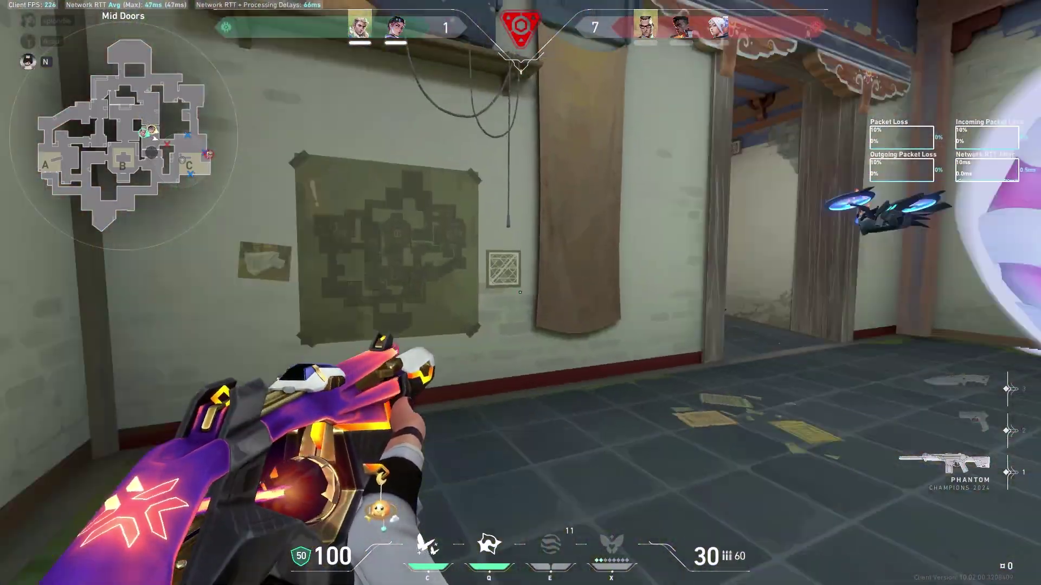
pyautogui.press('w')
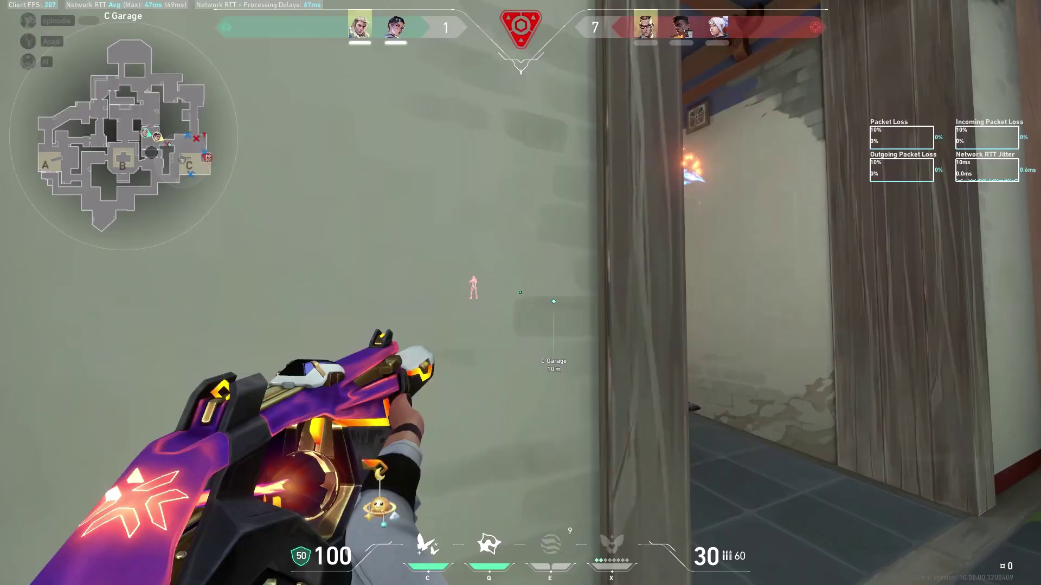
pyautogui.press('a')
pyautogui.press('d')
pyautogui.press('a')
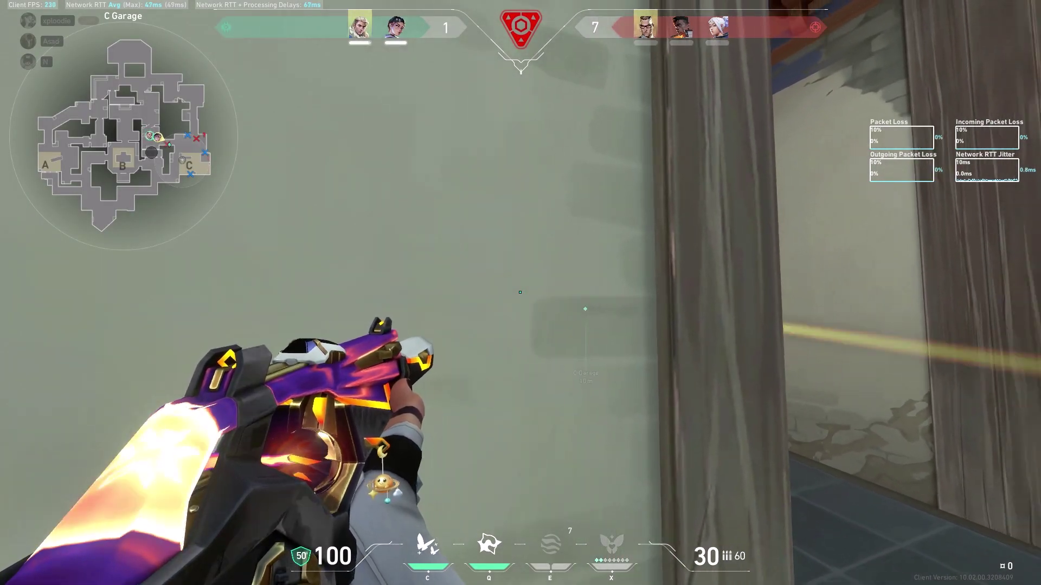
pyautogui.press('d')
pyautogui.press('a')
pyautogui.press('d')
pyautogui.press('a')
pyautogui.press('d')
pyautogui.press('a')
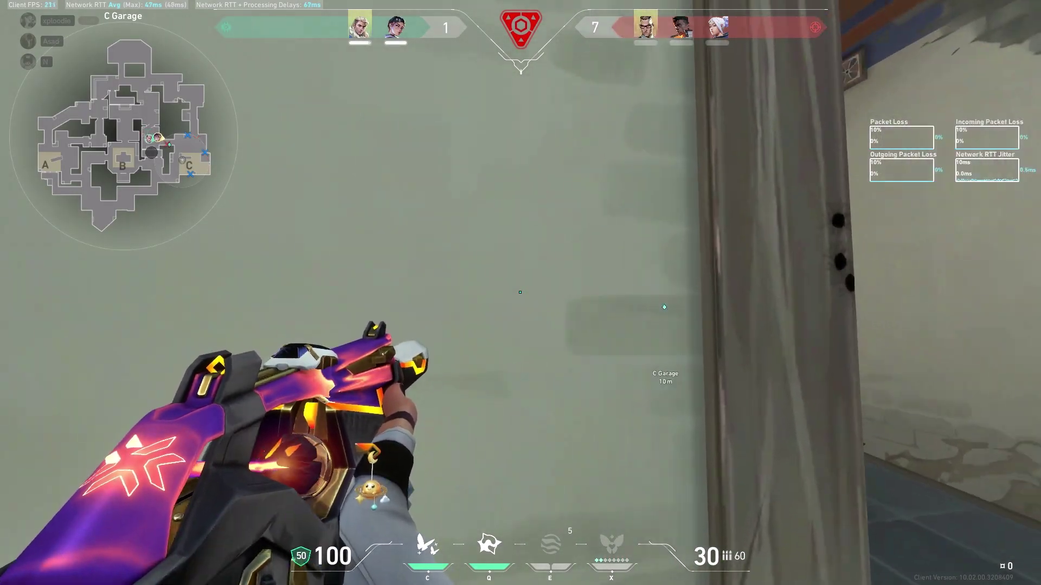
pyautogui.press('d')
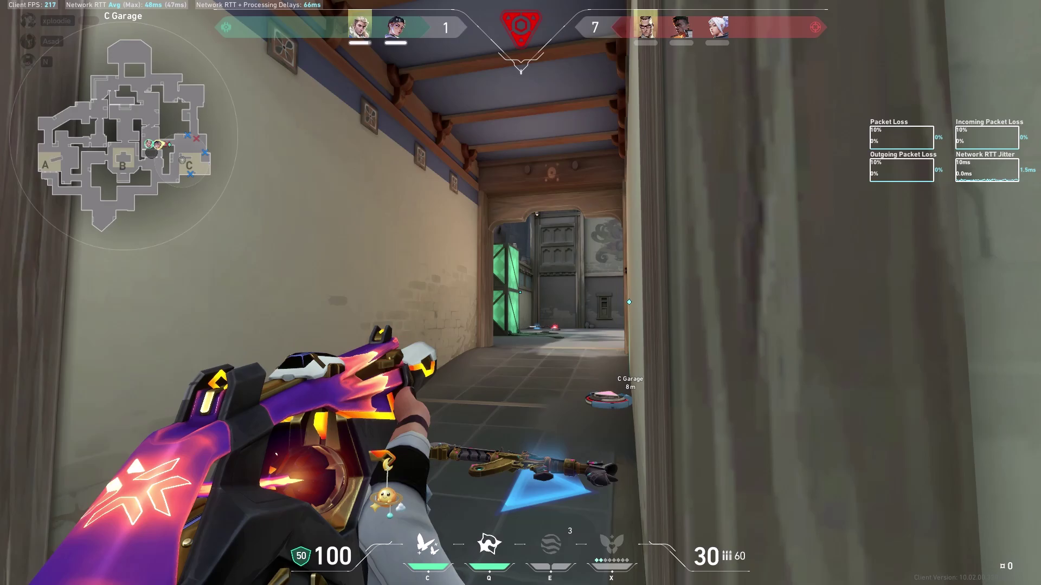
pyautogui.click(521, 293)
pyautogui.press('d')
pyautogui.press('a')
pyautogui.click(521, 292)
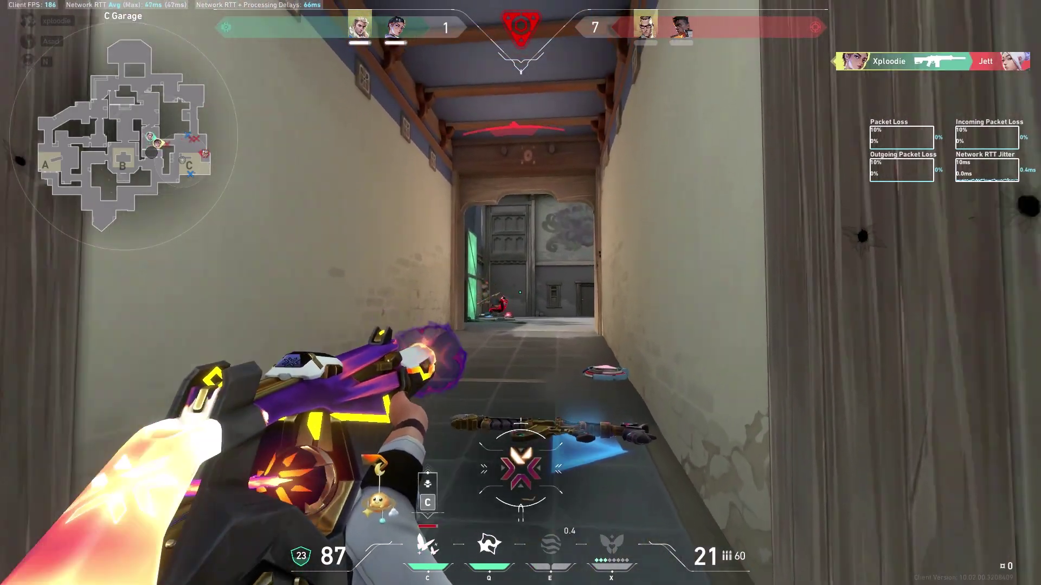